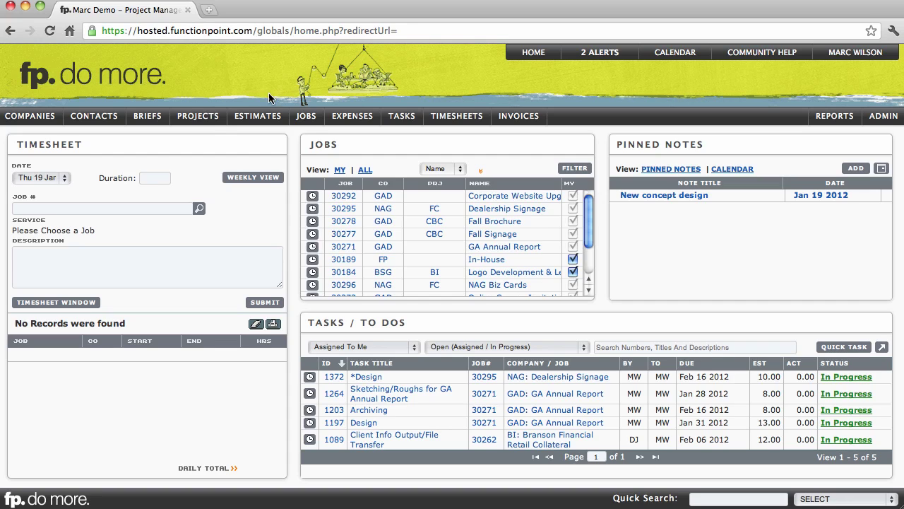
- Go to Add Estimate under the Estimates menu to start a new estimate
{"action": "mouse_move", "coordinate": [267, 119]}
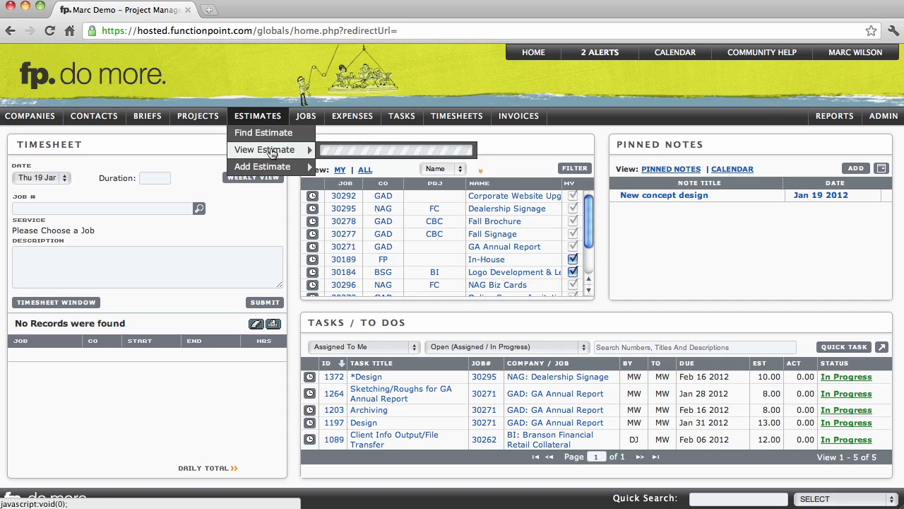
{"action": "mouse_move", "coordinate": [272, 168]}
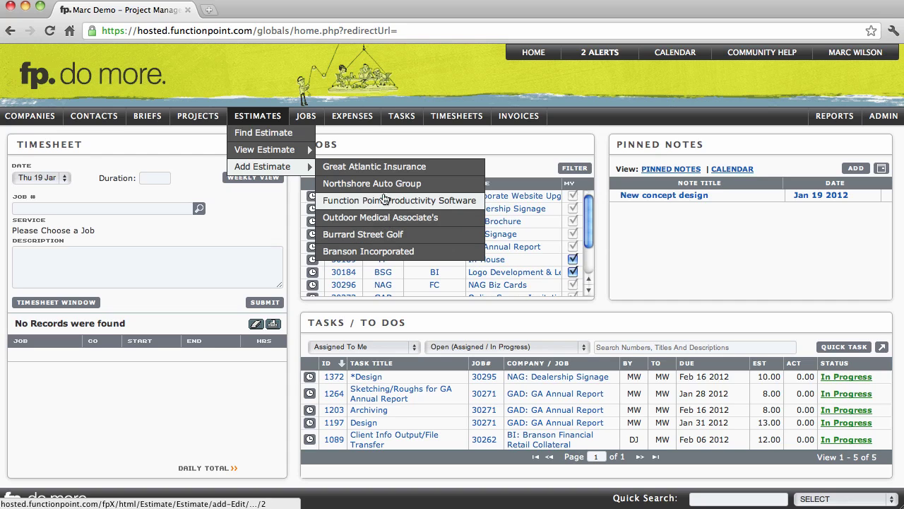
- Name the new estimate 'Function Point Estimate' and set its type to Collateral
{"action": "left_click", "coordinate": [267, 169]}
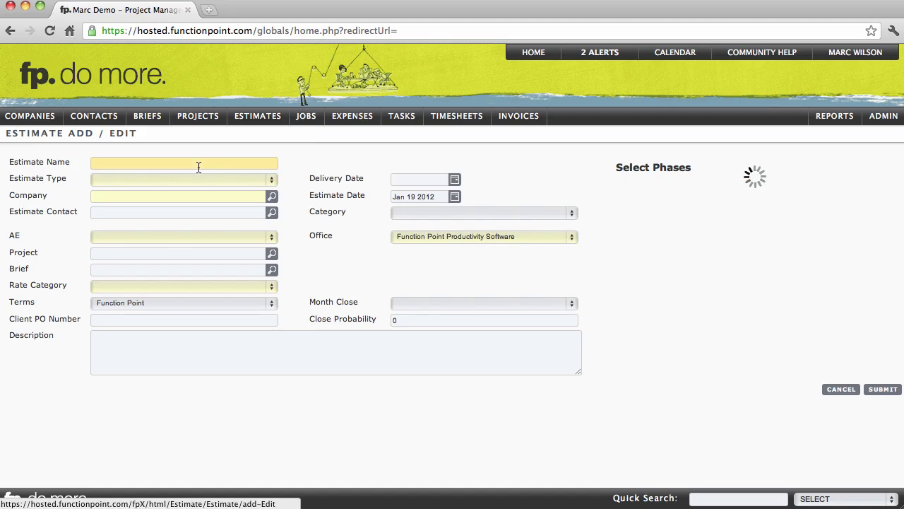
{"action": "left_click_drag", "start_coordinate": [16, 137], "coordinate": [90, 137]}
{"action": "left_click", "coordinate": [118, 159]}
{"action": "type", "text": "F"}
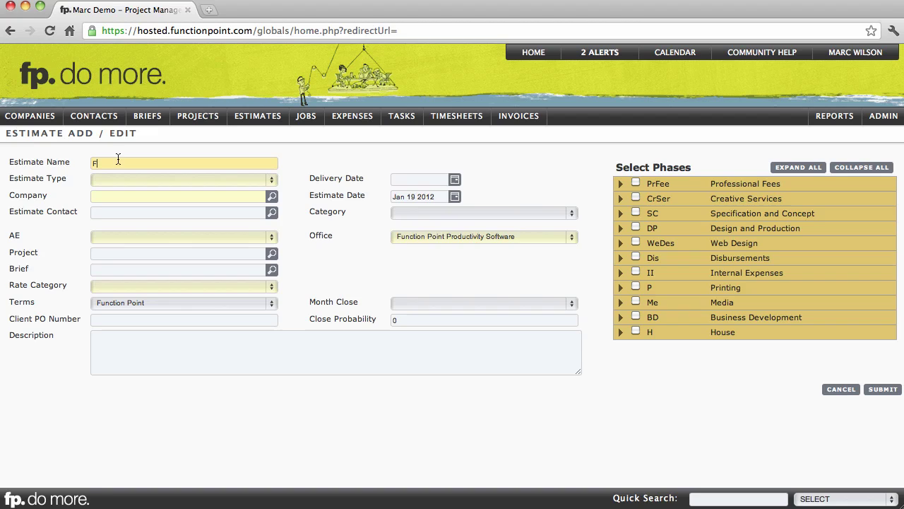
{"action": "type", "text": "unction Point Estimate"}
{"action": "left_click", "coordinate": [119, 180]}
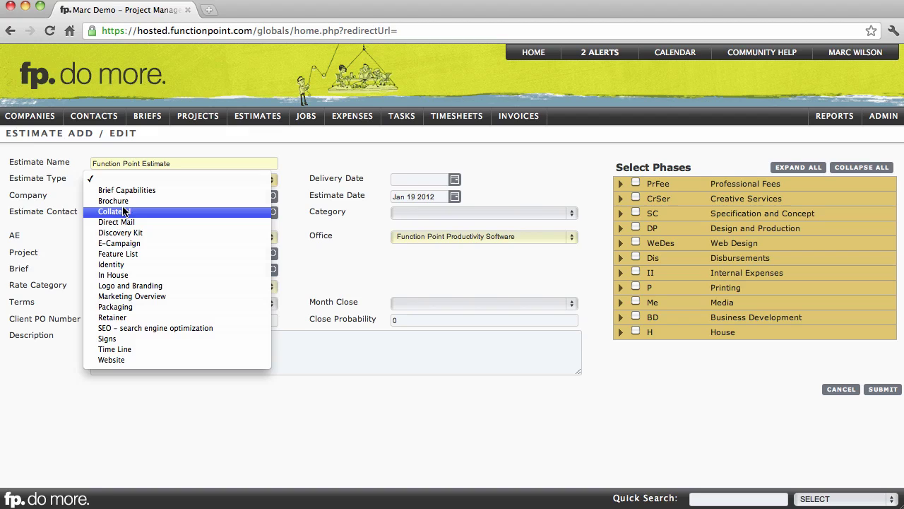
{"action": "left_click", "coordinate": [116, 211]}
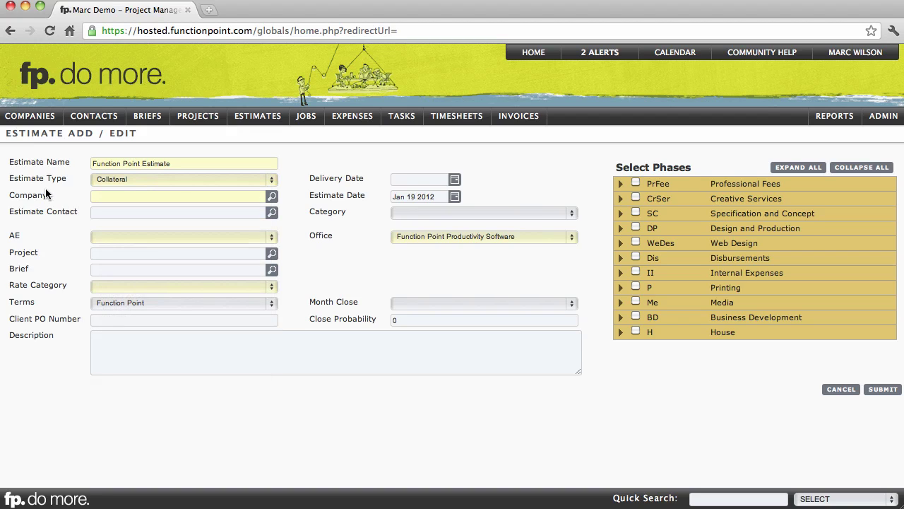
{"action": "left_click", "coordinate": [134, 196]}
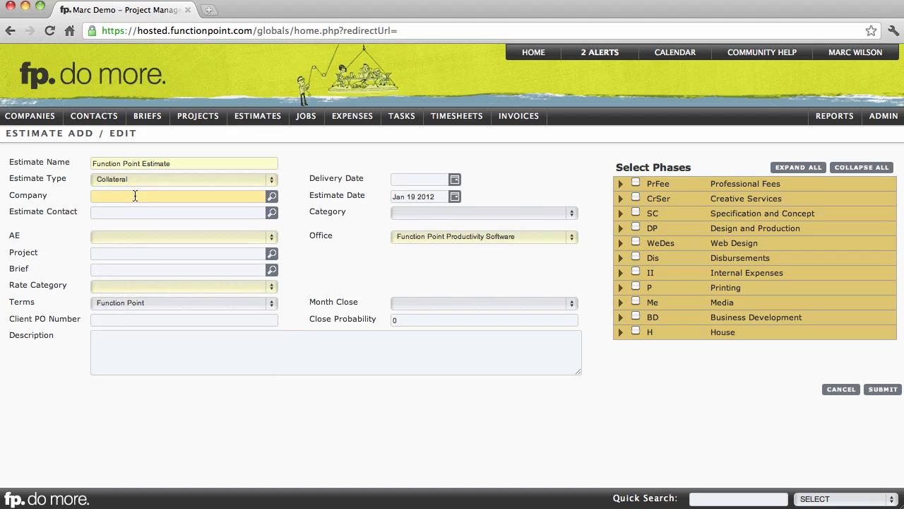
{"action": "mouse_move", "coordinate": [272, 198]}
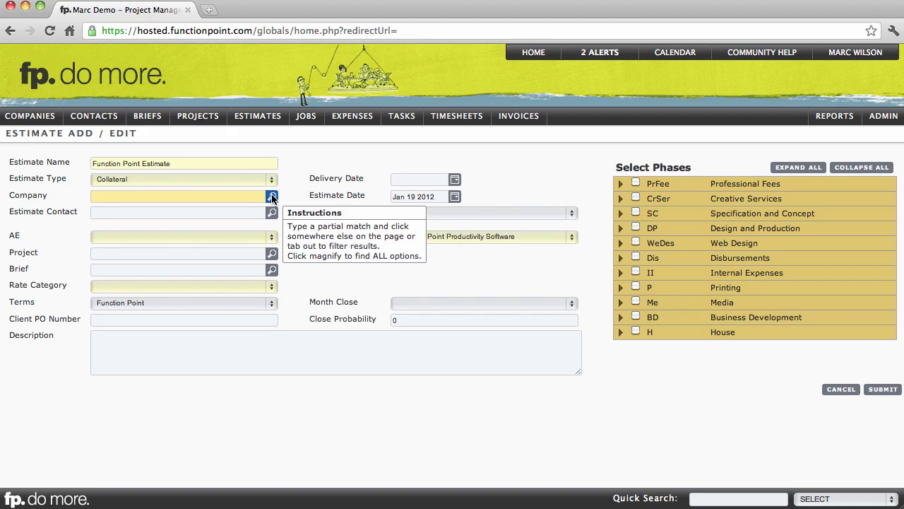
- Set the company to Northshore Auto Group by searching 'north'
{"action": "left_click", "coordinate": [272, 197]}
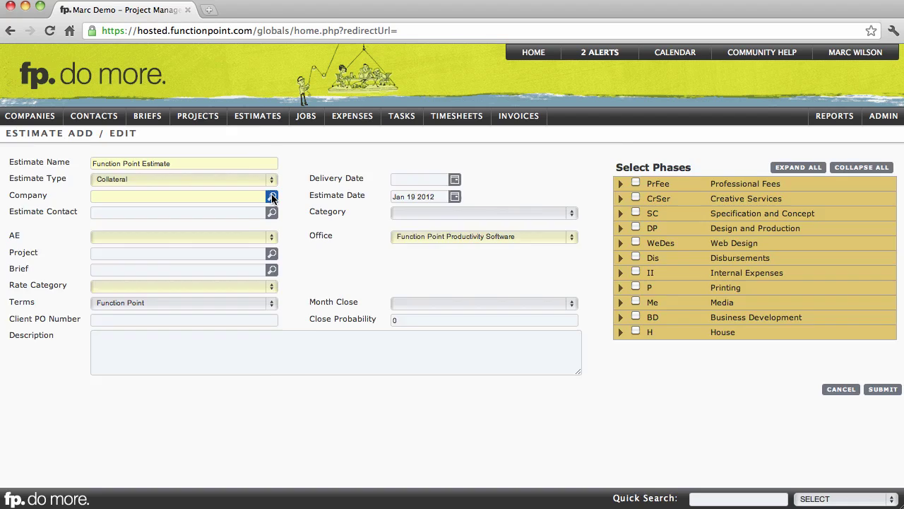
{"action": "scroll", "coordinate": [550, 373], "scroll_direction": "down", "scroll_amount": 3}
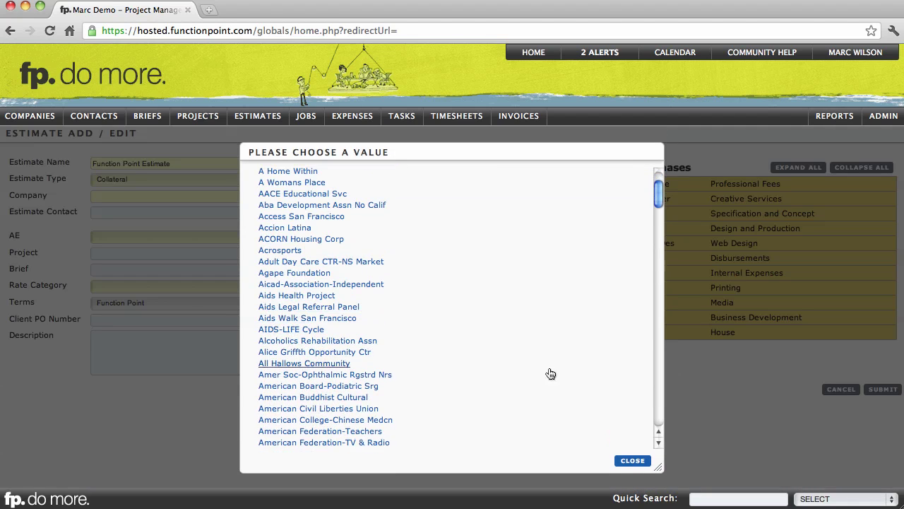
{"action": "left_click", "coordinate": [631, 463]}
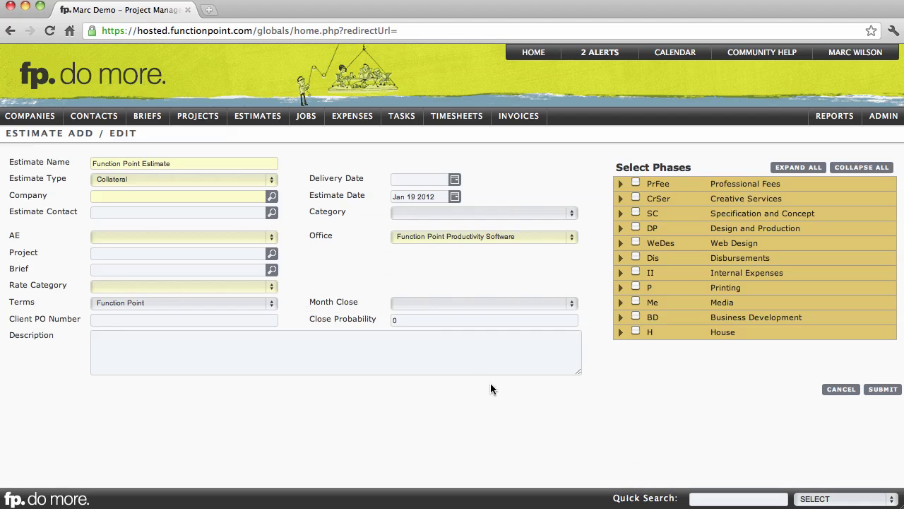
{"action": "left_click", "coordinate": [226, 197]}
{"action": "type", "text": "north"}
{"action": "key", "text": "Tab"}
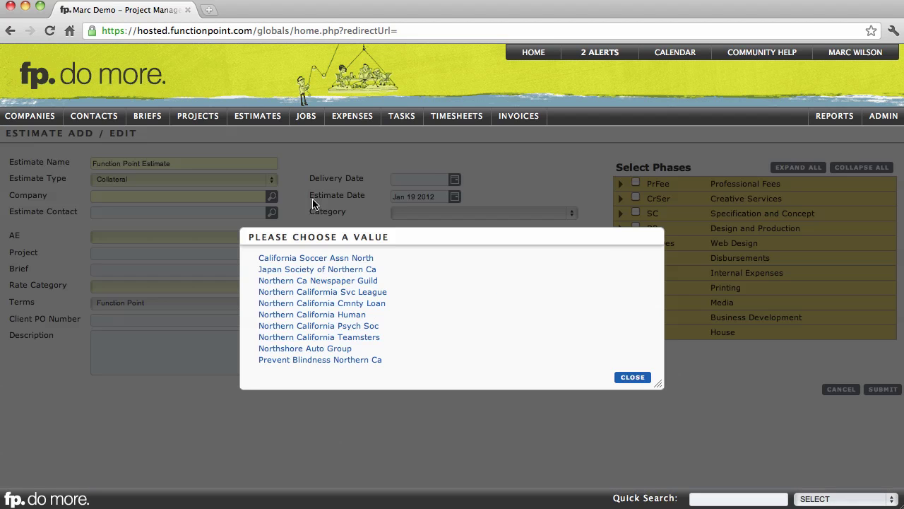
{"action": "left_click", "coordinate": [309, 350]}
- Fill in the contact, a Feb 29 2012 delivery date and the description 'Description'
{"action": "left_click", "coordinate": [119, 212]}
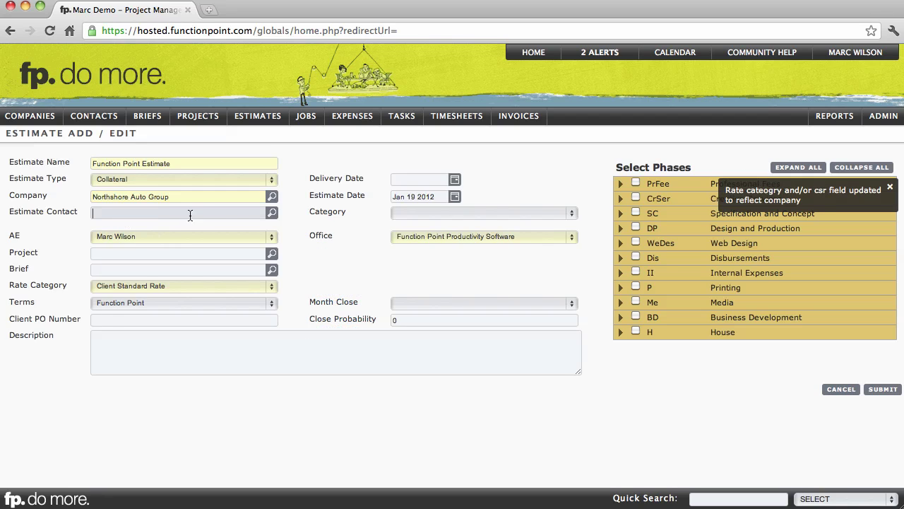
{"action": "left_click", "coordinate": [271, 212]}
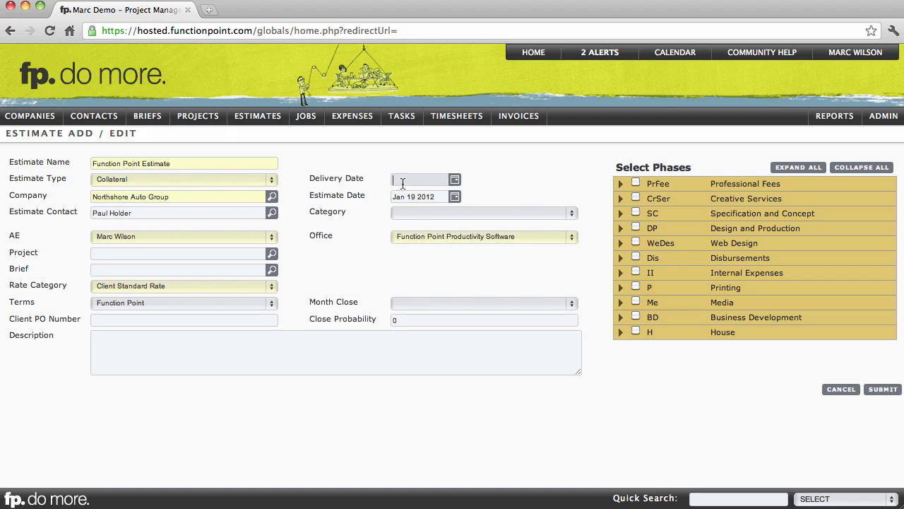
{"action": "left_click", "coordinate": [455, 179]}
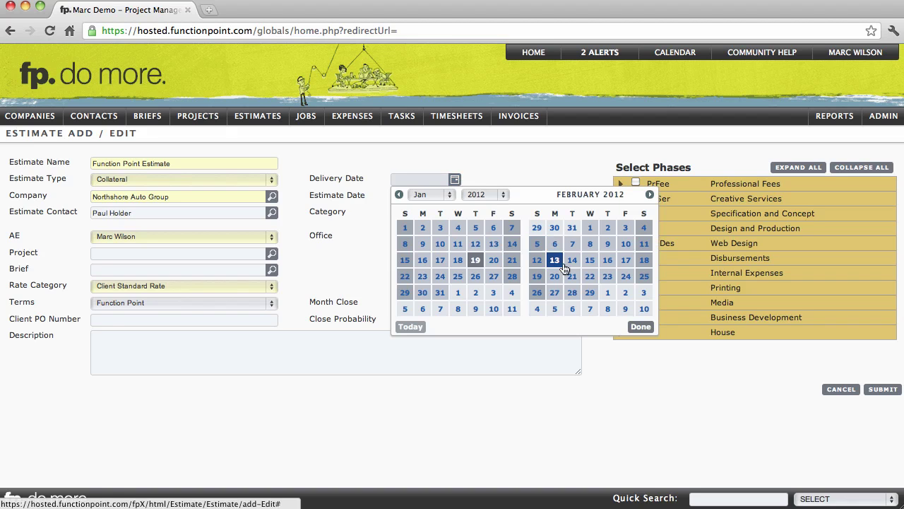
{"action": "left_click", "coordinate": [590, 293]}
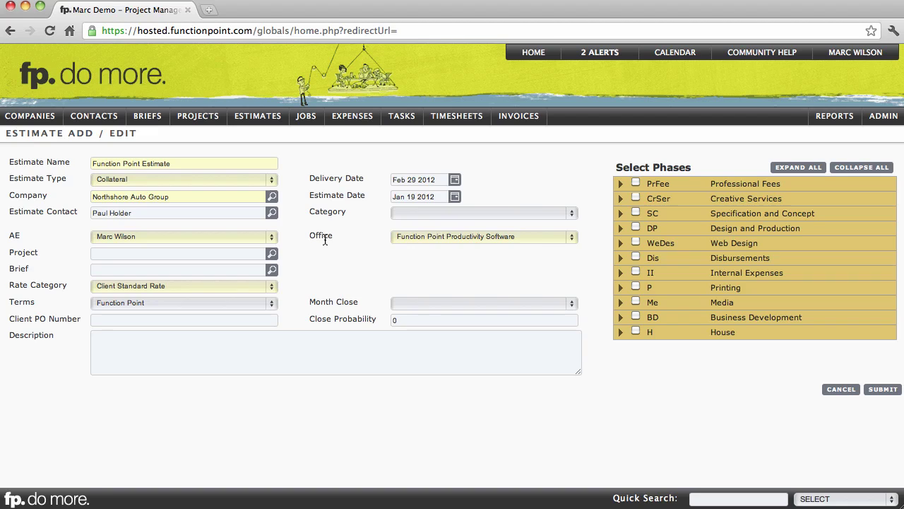
{"action": "left_click", "coordinate": [303, 359]}
{"action": "type", "text": "Desc"}
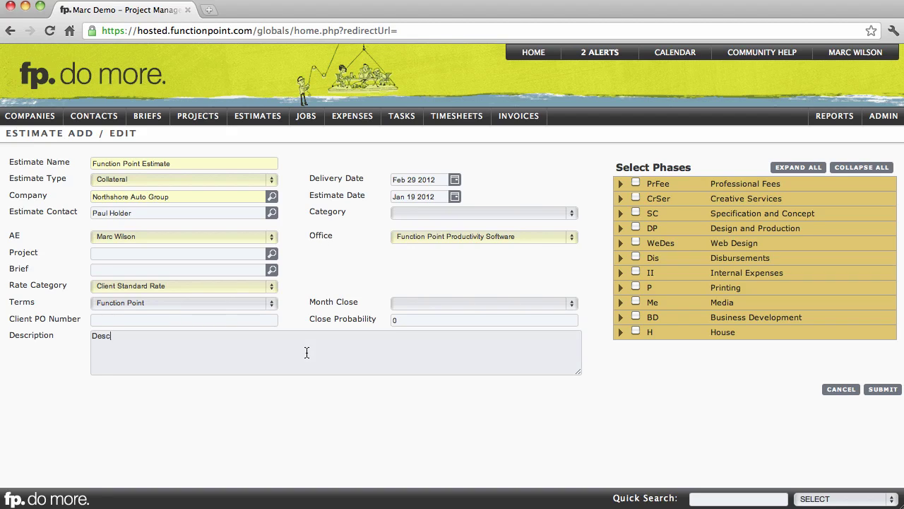
{"action": "type", "text": "ription"}
- Add Research, Documentation/Writing and Sketching/Roughs from the Specification and Concept phase
{"action": "left_click", "coordinate": [494, 279]}
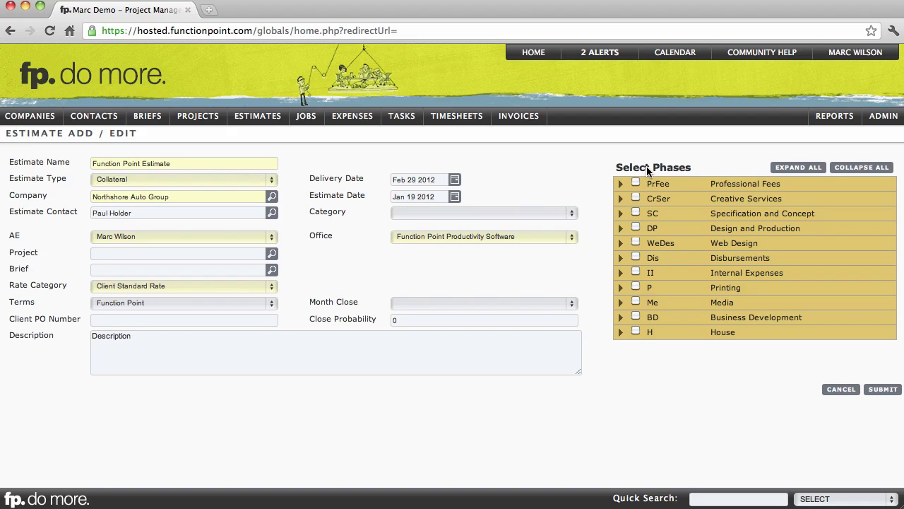
{"action": "left_click", "coordinate": [620, 214]}
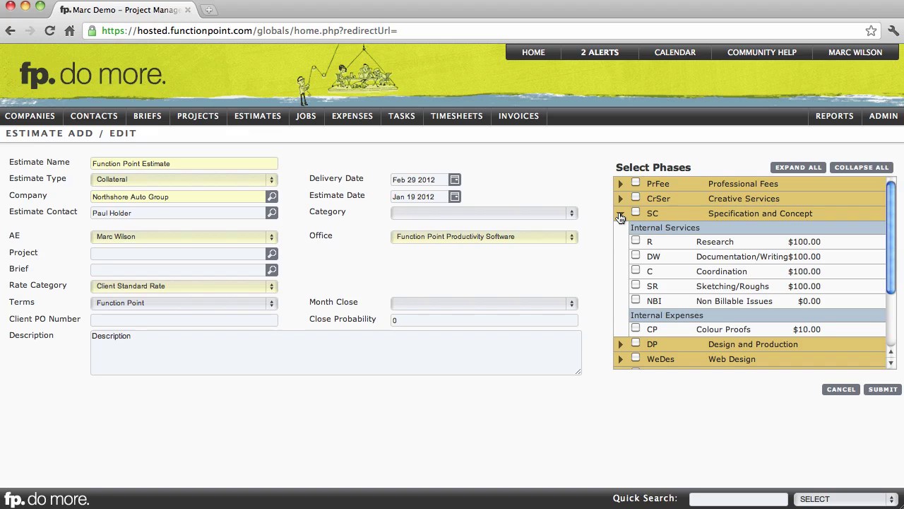
{"action": "left_click_drag", "start_coordinate": [705, 214], "coordinate": [770, 218]}
{"action": "left_click_drag", "start_coordinate": [697, 242], "coordinate": [721, 243]}
{"action": "left_click", "coordinate": [721, 241]}
{"action": "left_click", "coordinate": [636, 241]}
{"action": "left_click", "coordinate": [636, 255]}
{"action": "left_click", "coordinate": [636, 286]}
{"action": "left_click", "coordinate": [620, 212]}
- Add Production, Client Management and Disbursements' Printing, then submit the estimate
{"action": "left_click", "coordinate": [620, 227]}
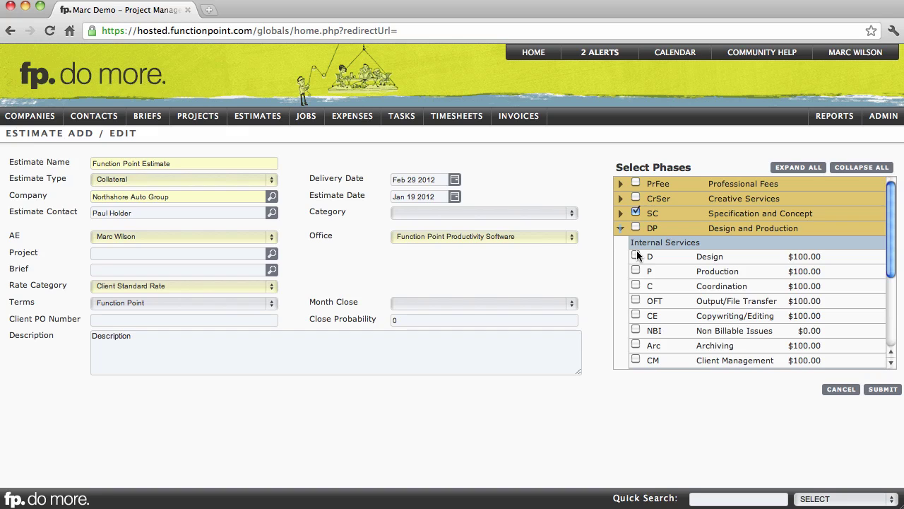
{"action": "left_click", "coordinate": [635, 271]}
{"action": "left_click", "coordinate": [636, 358]}
{"action": "scroll", "coordinate": [657, 317], "scroll_direction": "down", "scroll_amount": 4}
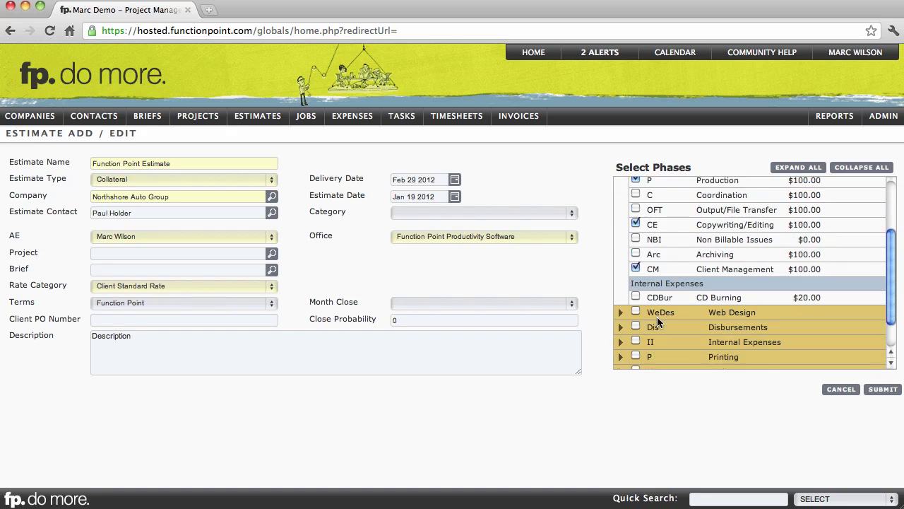
{"action": "left_click", "coordinate": [621, 301]}
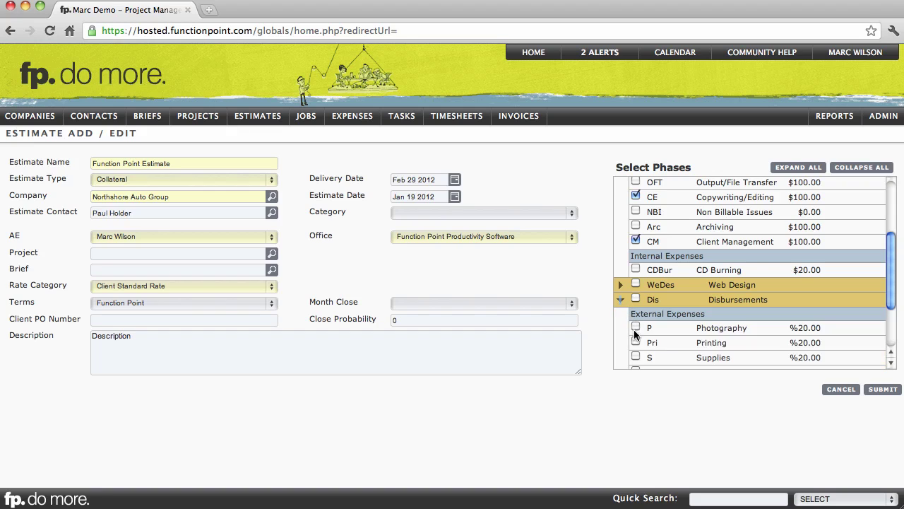
{"action": "left_click", "coordinate": [636, 341]}
{"action": "left_click", "coordinate": [880, 393]}
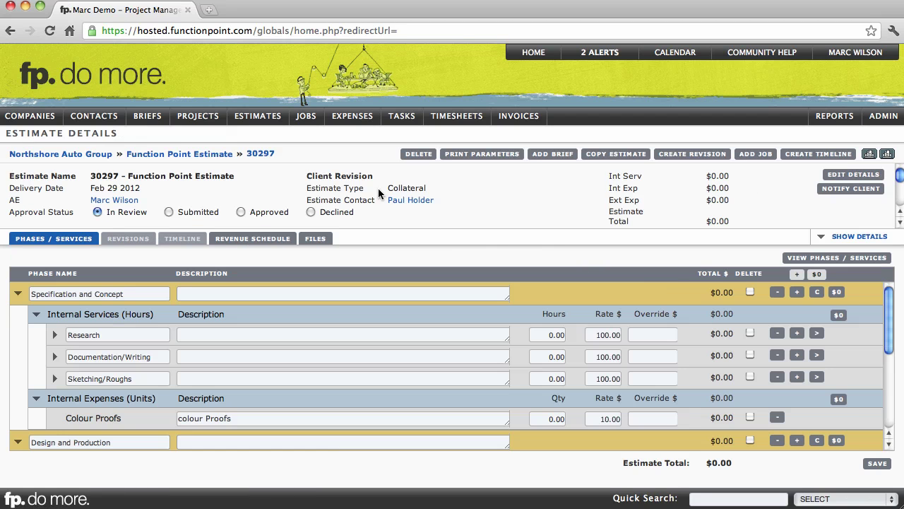
- Prefix the Research service name with 'Previous Job' and resize the phase description box
{"action": "left_click_drag", "start_coordinate": [18, 134], "coordinate": [106, 134]}
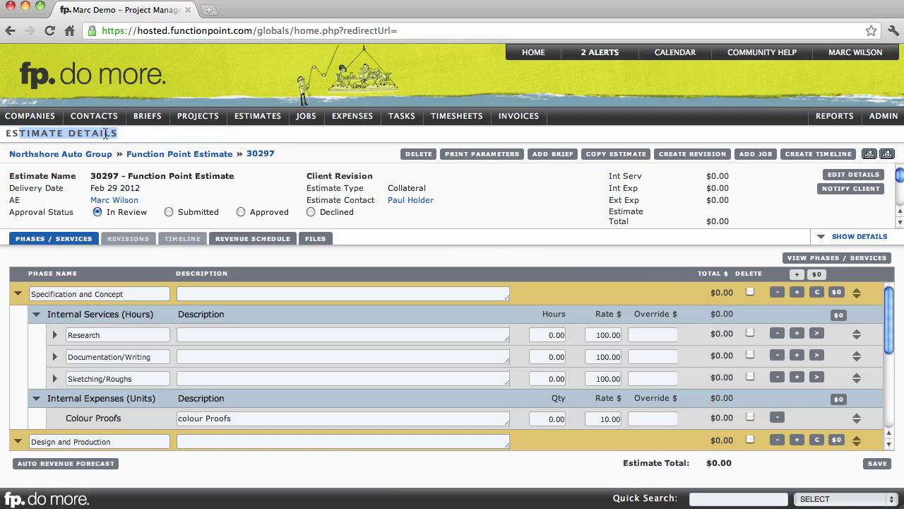
{"action": "left_click", "coordinate": [106, 133]}
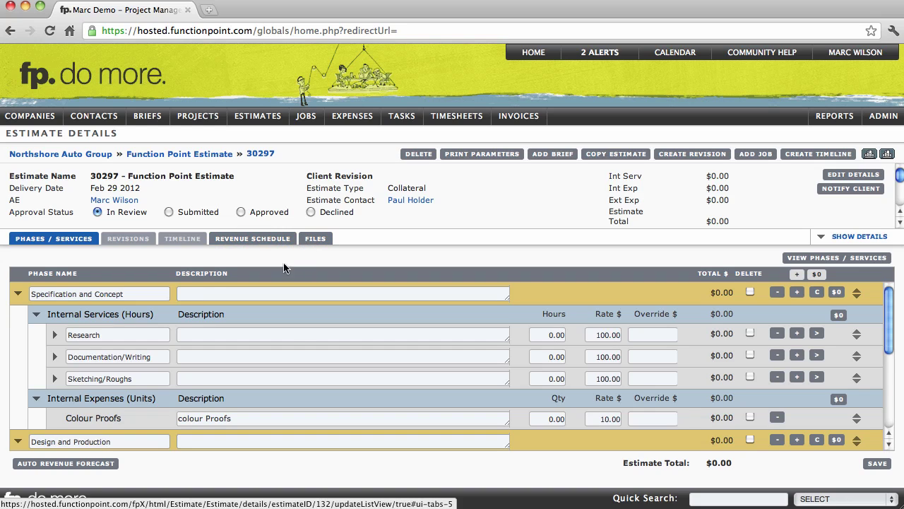
{"action": "left_click", "coordinate": [68, 334]}
{"action": "type", "text": "Previous Jo"}
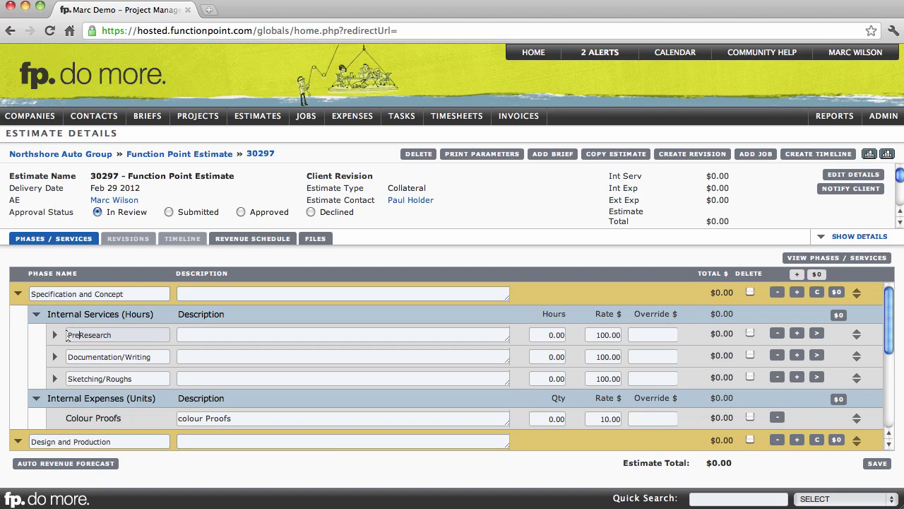
{"action": "type", "text": "b"}
{"action": "left_click", "coordinate": [245, 294]}
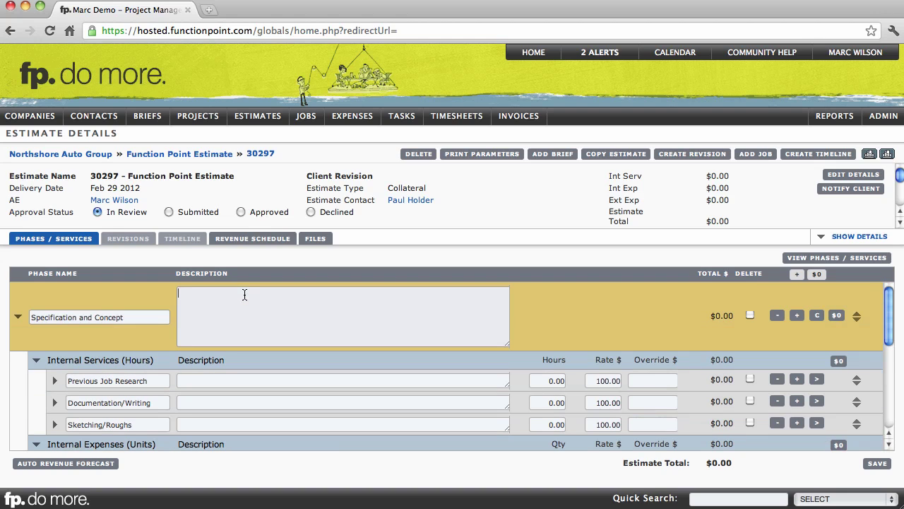
{"action": "left_click", "coordinate": [518, 291]}
{"action": "left_click_drag", "start_coordinate": [508, 298], "coordinate": [508, 409]}
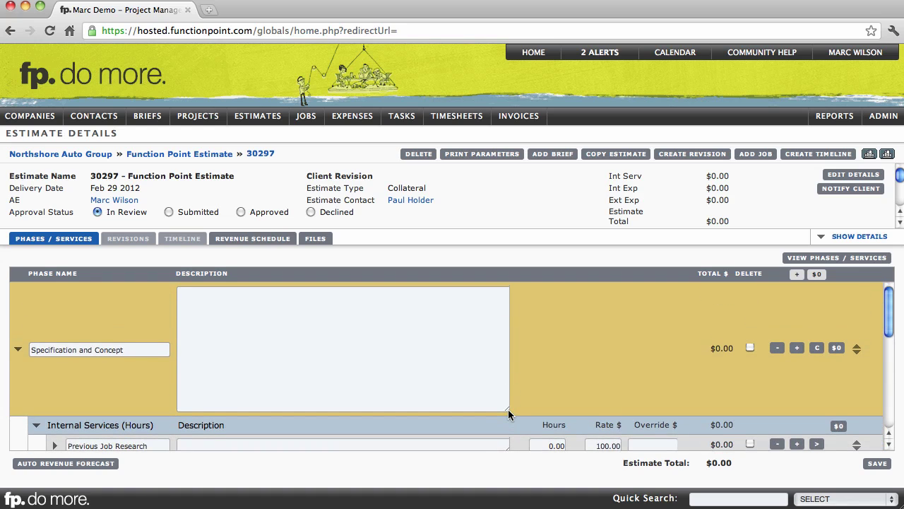
{"action": "left_click", "coordinate": [508, 409]}
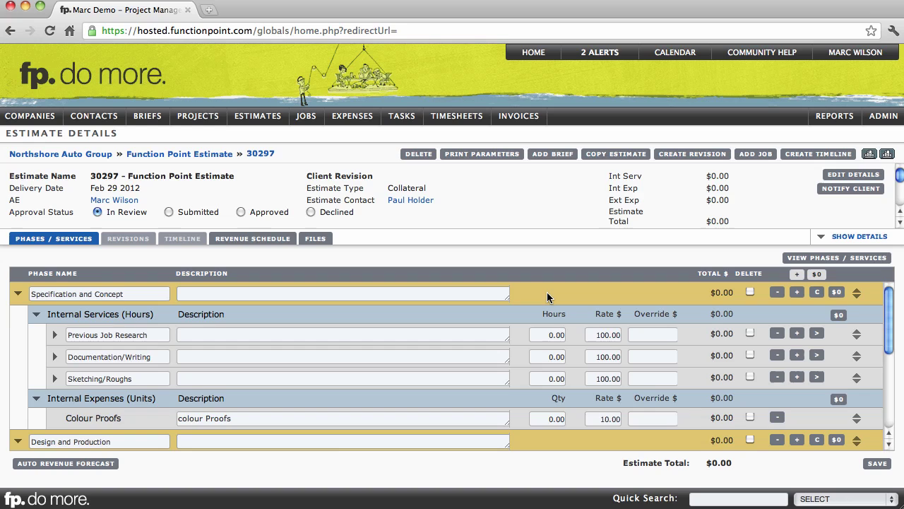
- Give Previous Job Research 5 hours, and Documentation/Writing 5 hours with a 1000 override
{"action": "left_click", "coordinate": [565, 335]}
{"action": "type", "text": "5"}
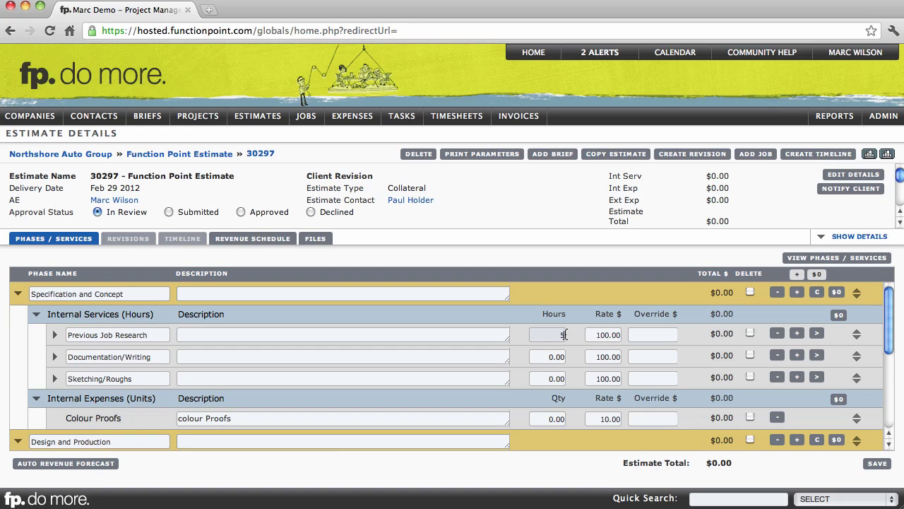
{"action": "left_click", "coordinate": [575, 316]}
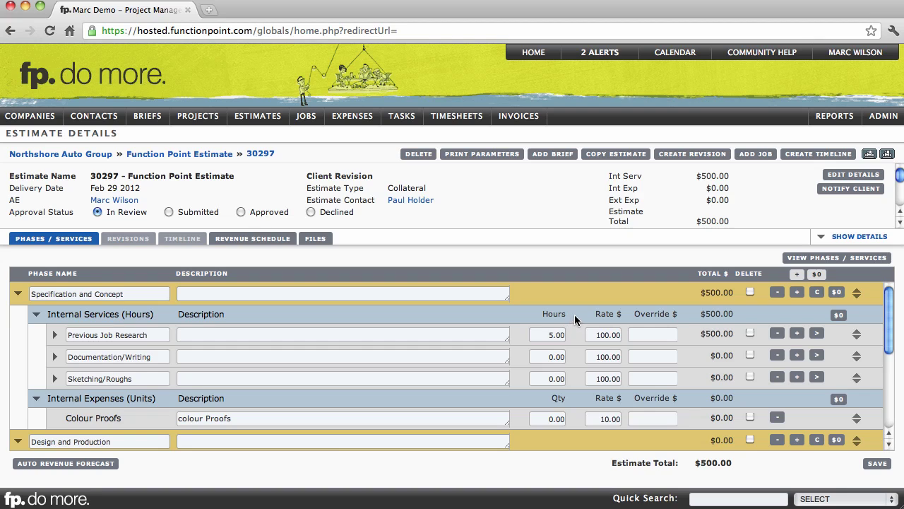
{"action": "left_click", "coordinate": [602, 334]}
{"action": "left_click", "coordinate": [716, 334]}
{"action": "left_click_drag", "start_coordinate": [543, 357], "coordinate": [567, 356]}
{"action": "type", "text": "5"}
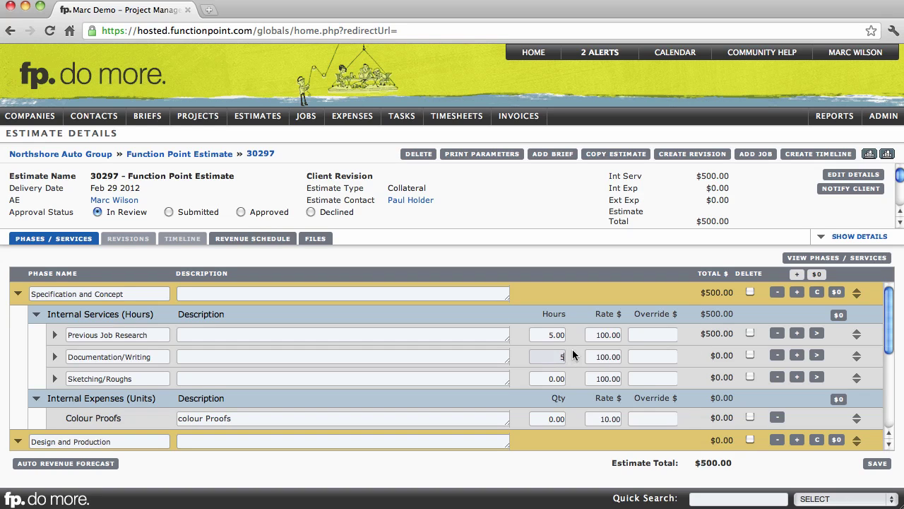
{"action": "key", "text": "Tab"}
{"action": "left_click", "coordinate": [639, 354]}
{"action": "type", "text": "1"}
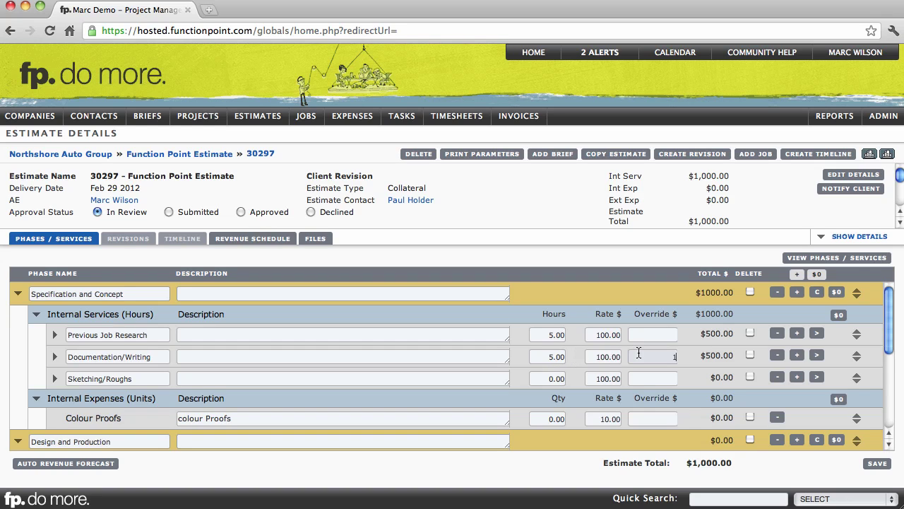
{"action": "type", "text": "000"}
{"action": "key", "text": "Tab"}
- Set Sketching/Roughs to 15 hours at a 125 rate
{"action": "left_click", "coordinate": [544, 378]}
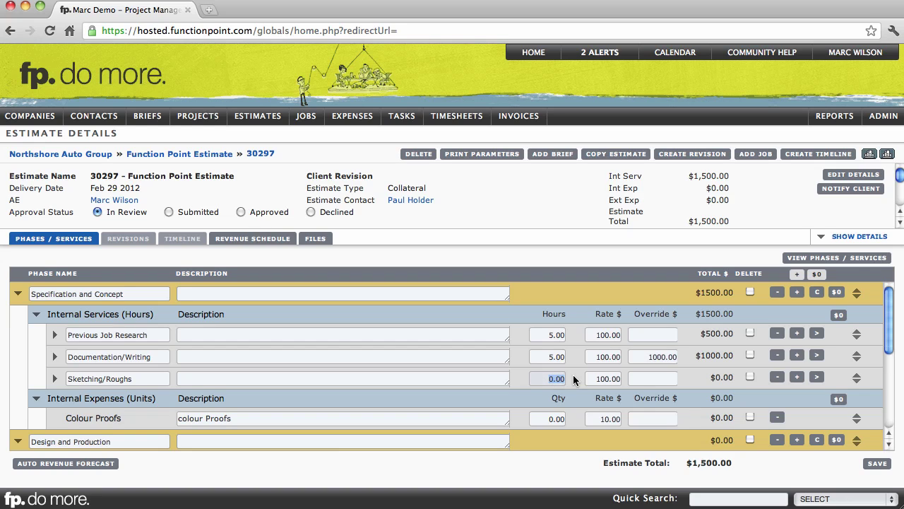
{"action": "type", "text": "15"}
{"action": "left_click", "coordinate": [585, 378]}
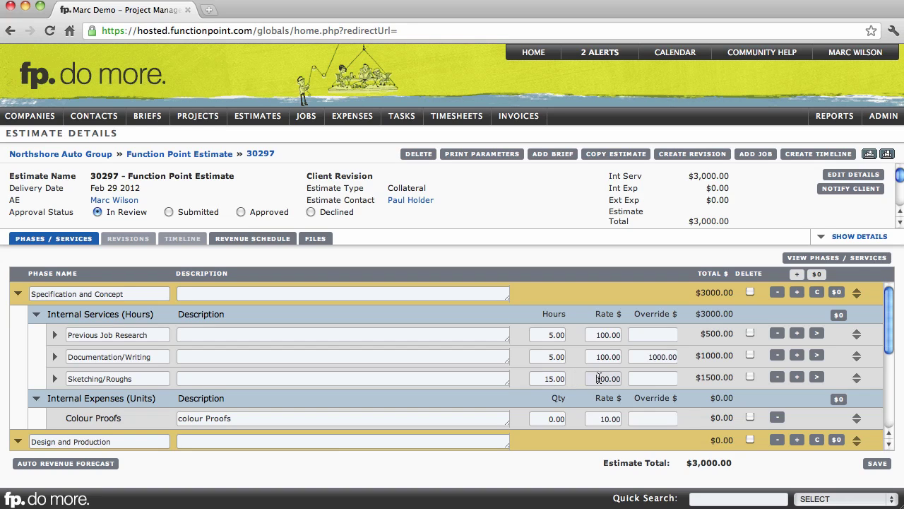
{"action": "double_click", "coordinate": [599, 379]}
{"action": "type", "text": "0"}
{"action": "type", "text": "125"}
{"action": "left_click", "coordinate": [576, 375]}
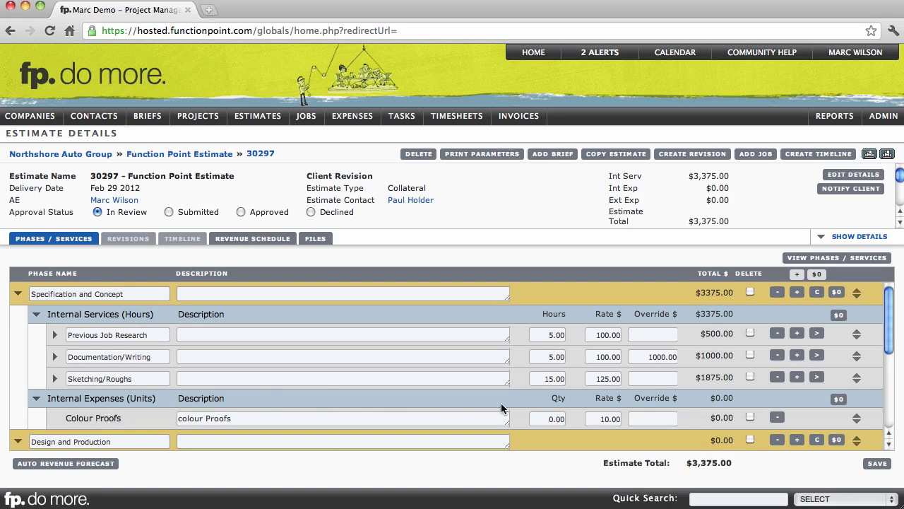
- Give Colour Proofs a quantity of 5 at a rate of 25
{"action": "left_click", "coordinate": [558, 418]}
{"action": "type", "text": "5"}
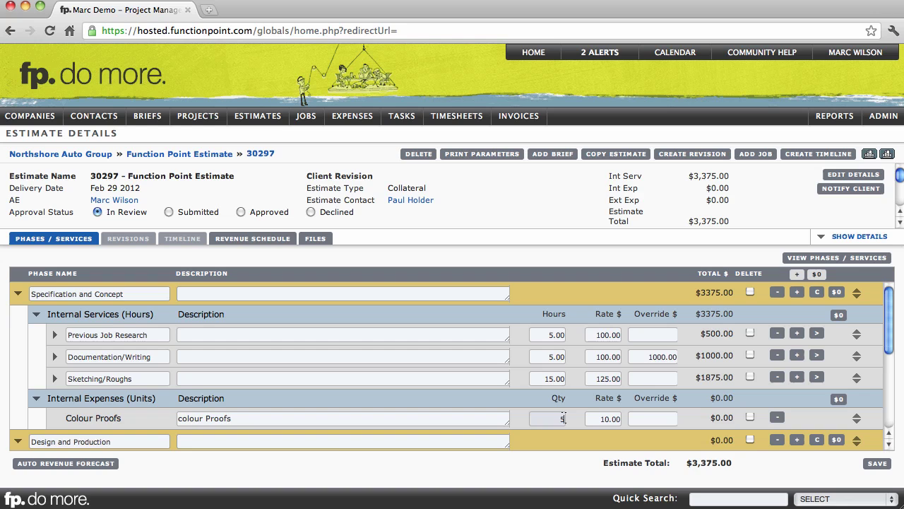
{"action": "left_click", "coordinate": [618, 418]}
{"action": "type", "text": "25"}
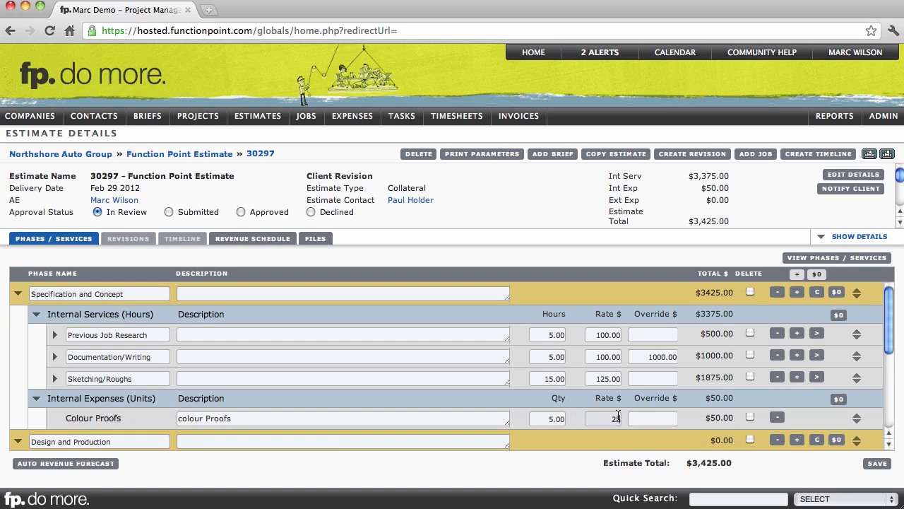
{"action": "left_click", "coordinate": [613, 399]}
- Add a second staff row under Design, assigning a project manager and a second member at 125.00
{"action": "scroll", "coordinate": [613, 400], "scroll_direction": "down", "scroll_amount": 5}
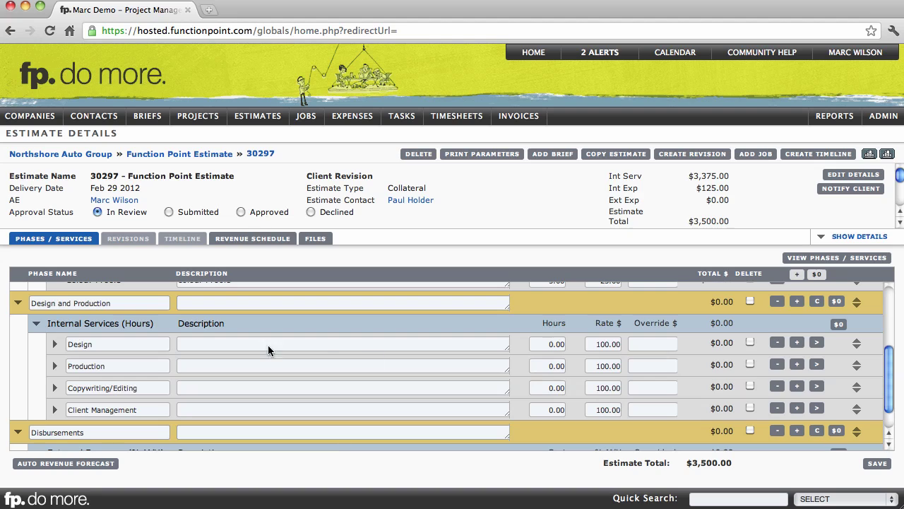
{"action": "left_click", "coordinate": [100, 344]}
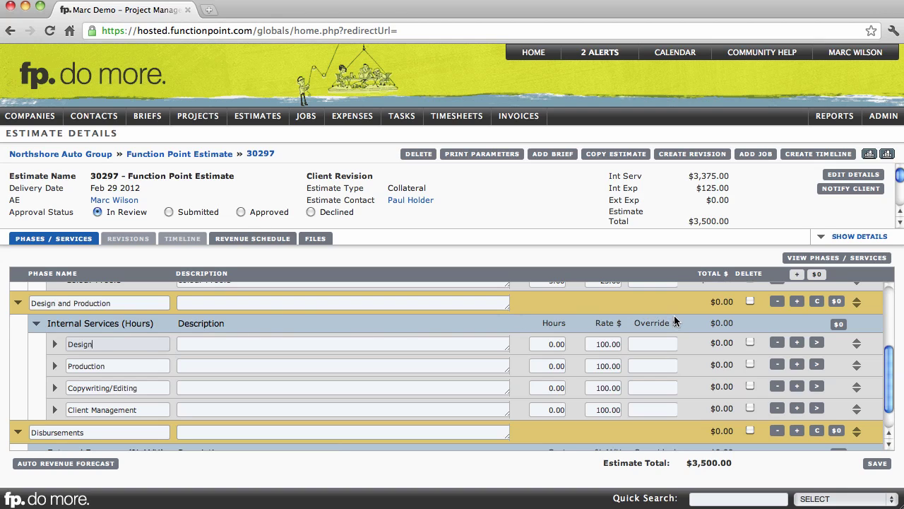
{"action": "left_click", "coordinate": [796, 343]}
{"action": "left_click", "coordinate": [797, 344]}
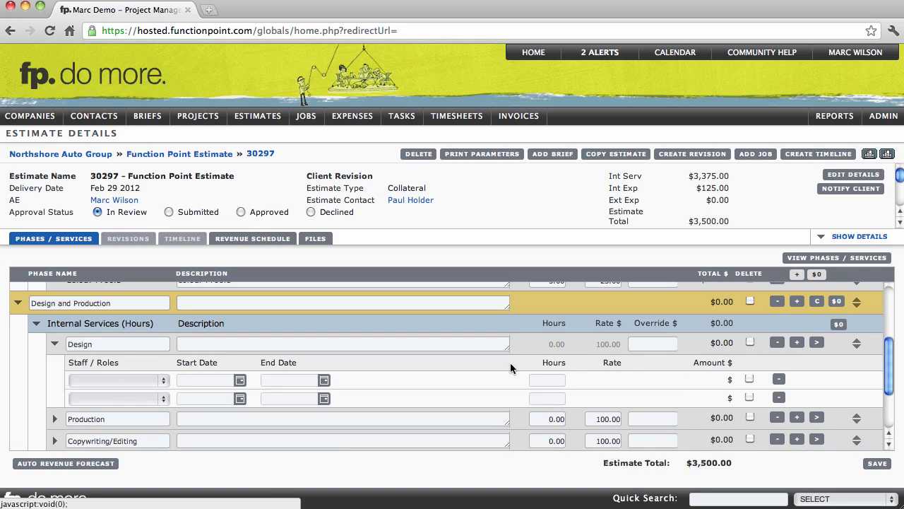
{"action": "left_click", "coordinate": [150, 380]}
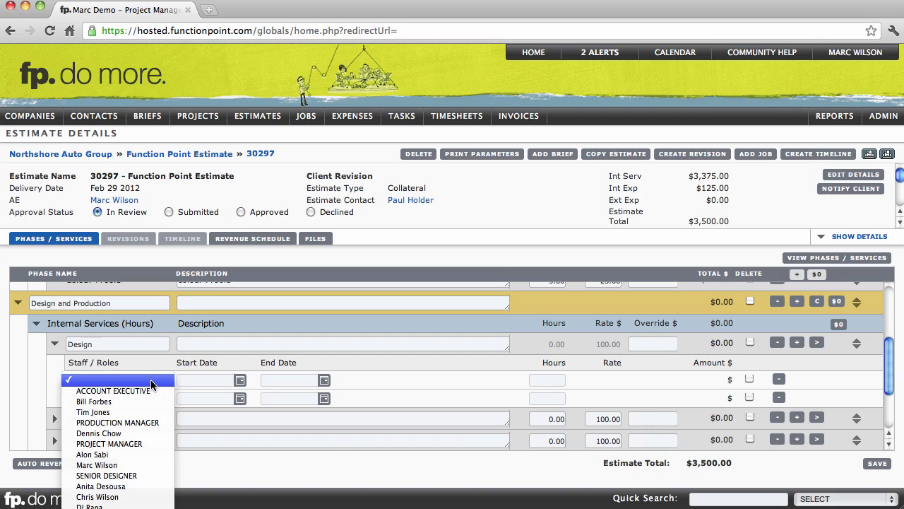
{"action": "left_click", "coordinate": [127, 466]}
{"action": "left_click", "coordinate": [122, 401]}
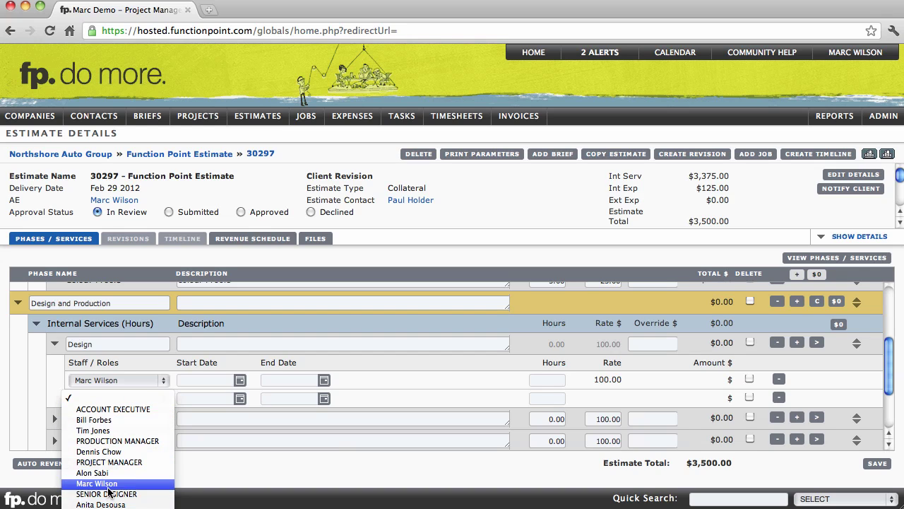
{"action": "left_click", "coordinate": [115, 455]}
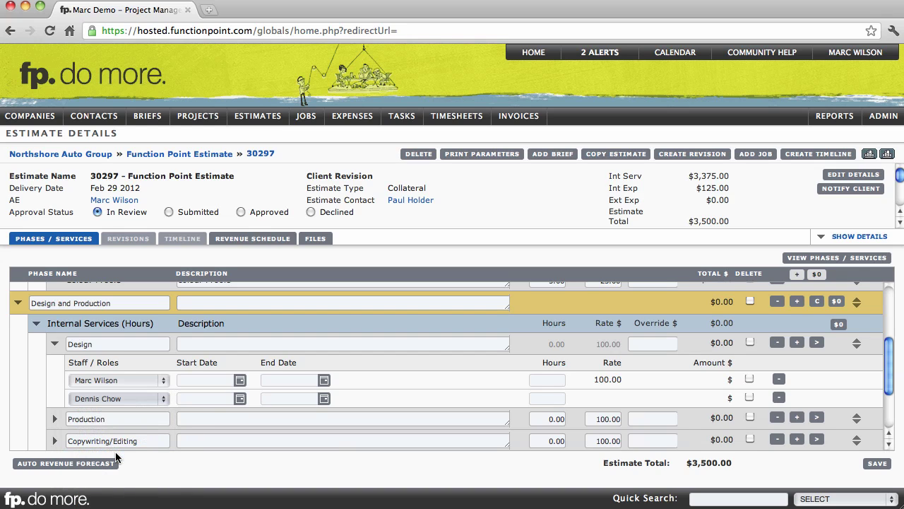
- Enter 10 hours for each of the two Design staff members
{"action": "left_click", "coordinate": [543, 379]}
{"action": "type", "text": "10"}
{"action": "left_click", "coordinate": [548, 398]}
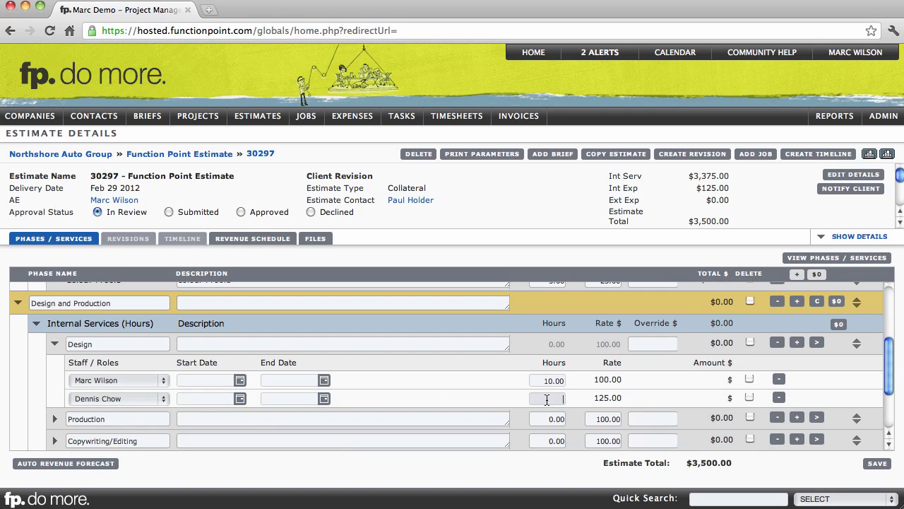
{"action": "type", "text": "10"}
{"action": "left_click", "coordinate": [590, 400]}
{"action": "left_click", "coordinate": [601, 398]}
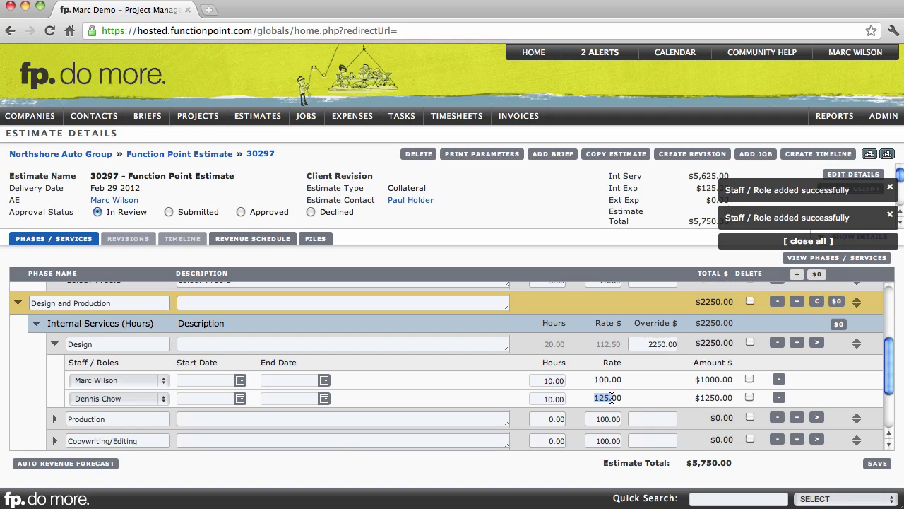
{"action": "left_click", "coordinate": [617, 379]}
{"action": "left_click", "coordinate": [610, 379]}
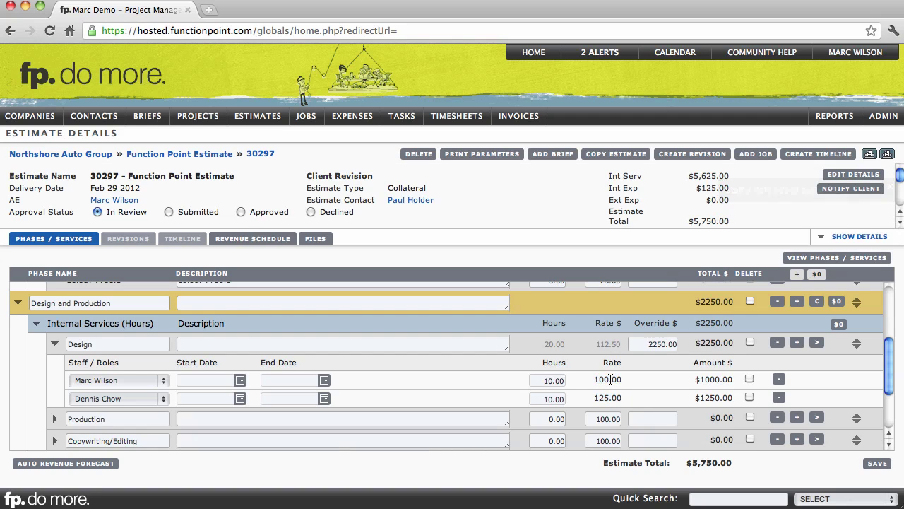
- Schedule both Design staff rows from Jan 30 2012 to Feb 06 2012
{"action": "left_click", "coordinate": [200, 381]}
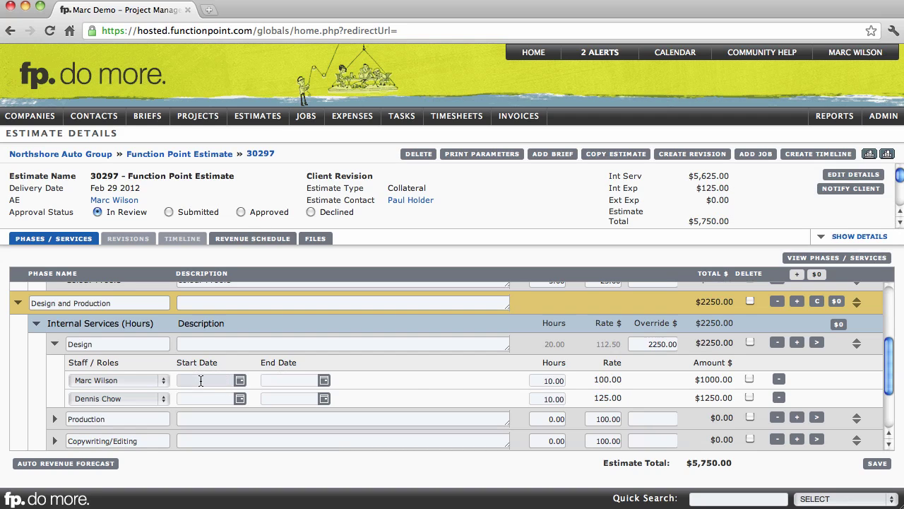
{"action": "left_click", "coordinate": [240, 380]}
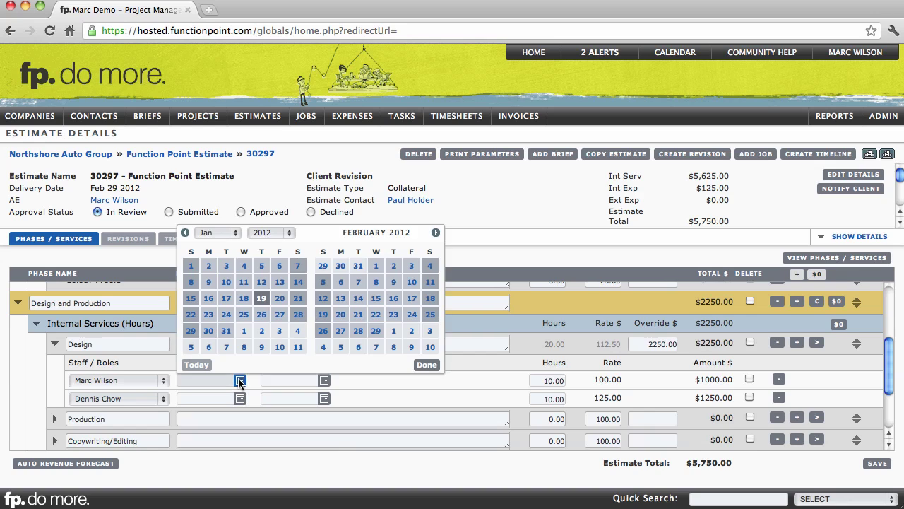
{"action": "left_click", "coordinate": [209, 329]}
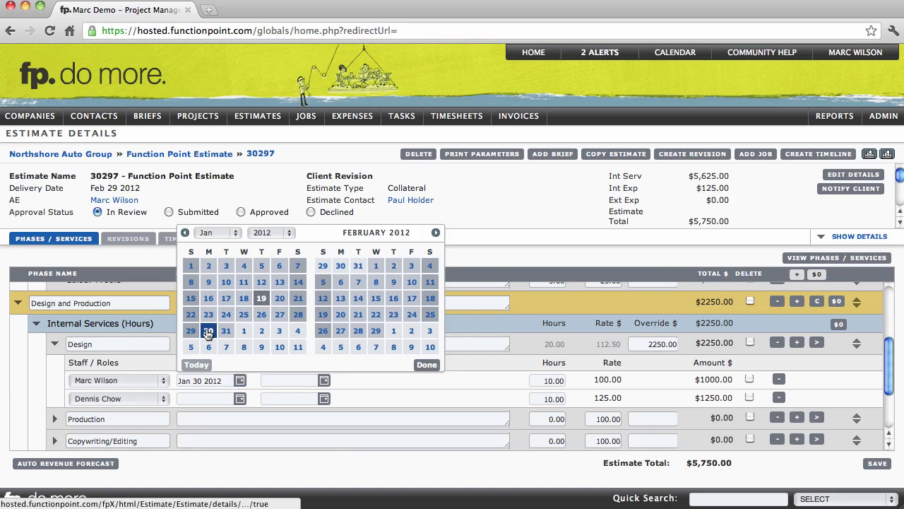
{"action": "left_click", "coordinate": [324, 380]}
{"action": "left_click", "coordinate": [292, 348]}
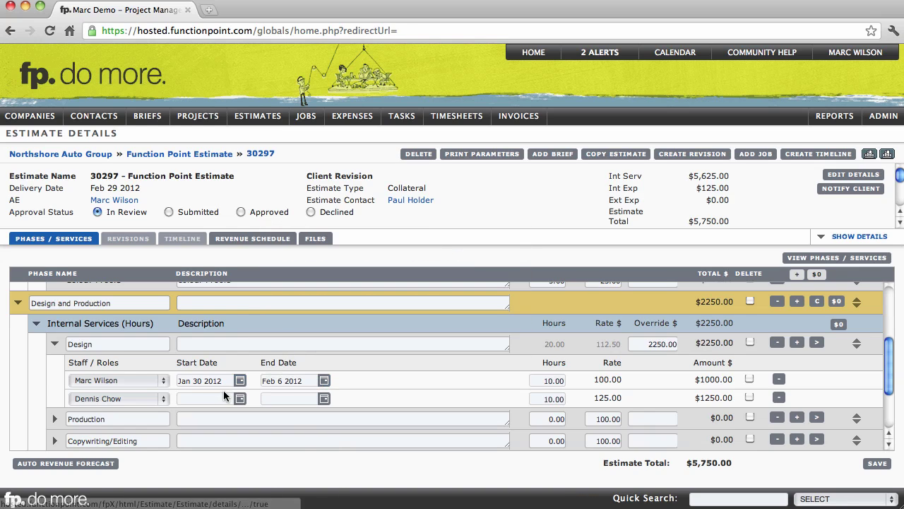
{"action": "left_click", "coordinate": [207, 398]}
{"action": "type", "text": "Jan"}
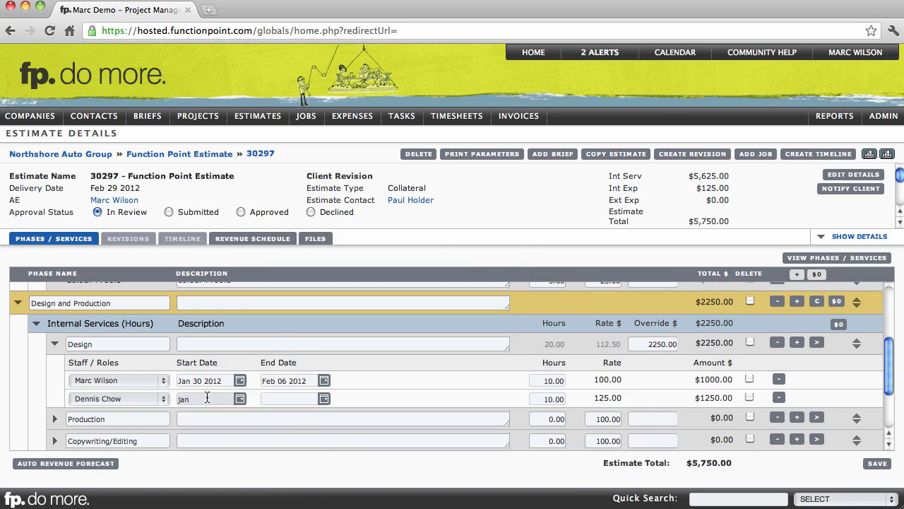
{"action": "type", "text": " 30"}
{"action": "left_click", "coordinate": [272, 400]}
{"action": "type", "text": "feb 6"}
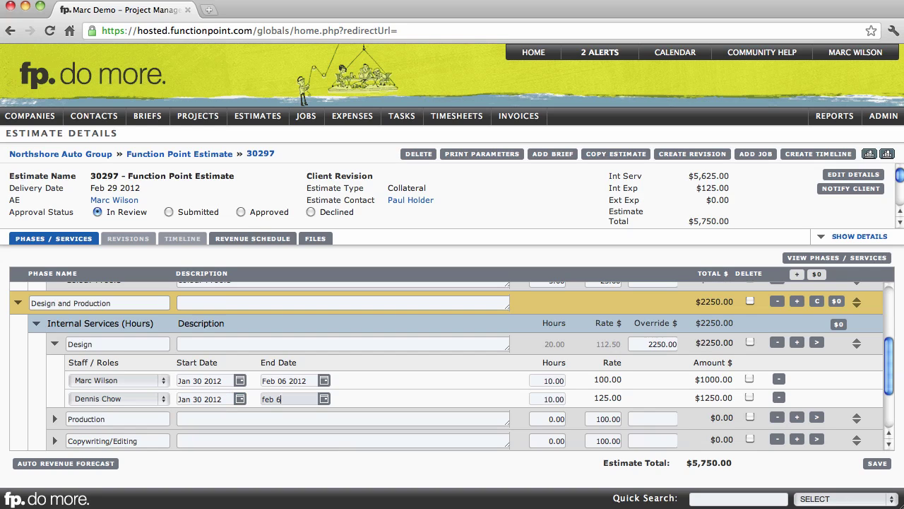
{"action": "left_click", "coordinate": [350, 383]}
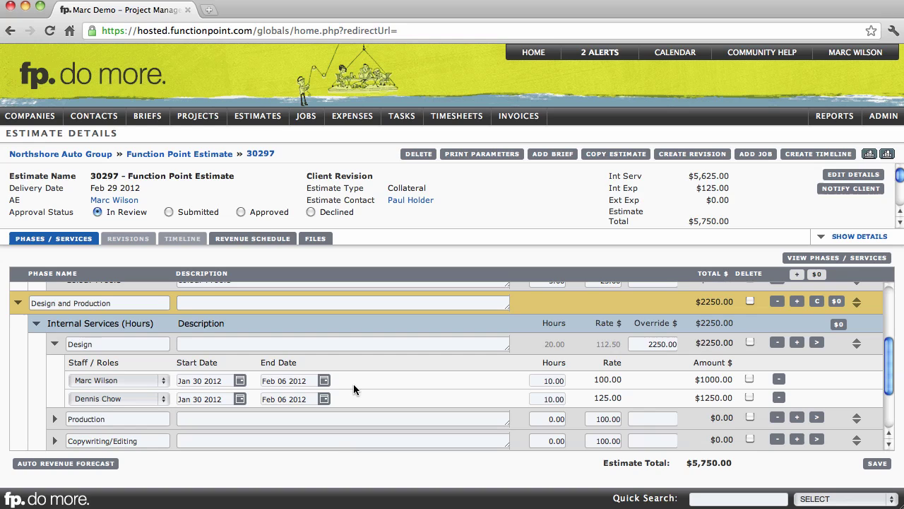
- Set Production to 20, Copywriting/Editing to 15 and Client Management to 5 hours
{"action": "scroll", "coordinate": [361, 377], "scroll_direction": "down", "scroll_amount": 3}
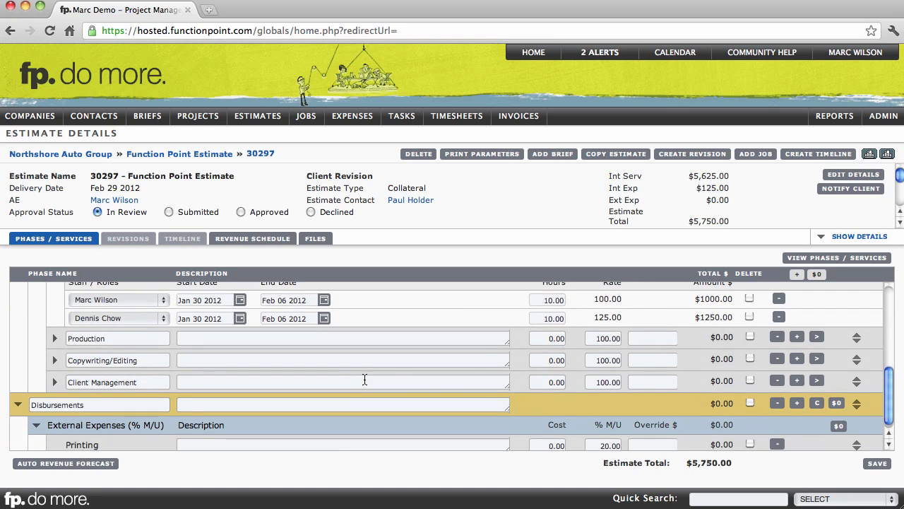
{"action": "left_click_drag", "start_coordinate": [537, 344], "coordinate": [574, 360]}
{"action": "type", "text": "20"}
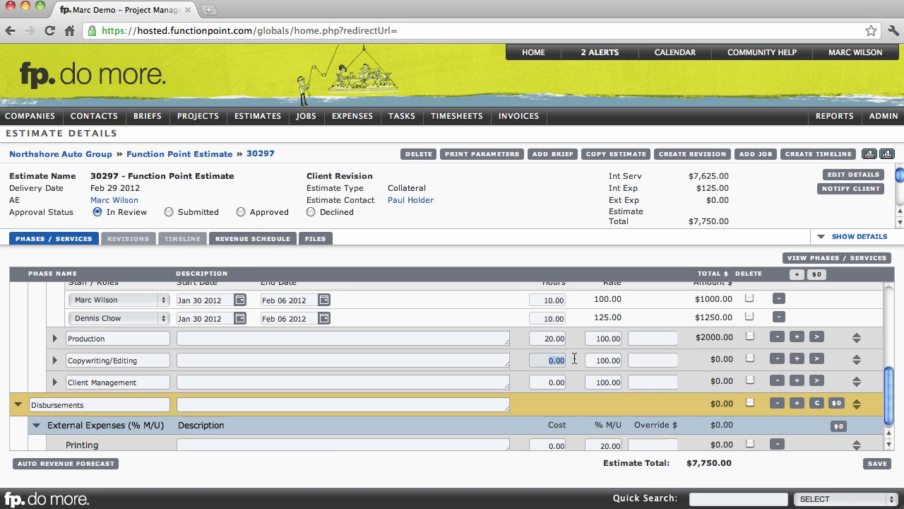
{"action": "type", "text": "15"}
{"action": "left_click_drag", "start_coordinate": [544, 385], "coordinate": [575, 382]}
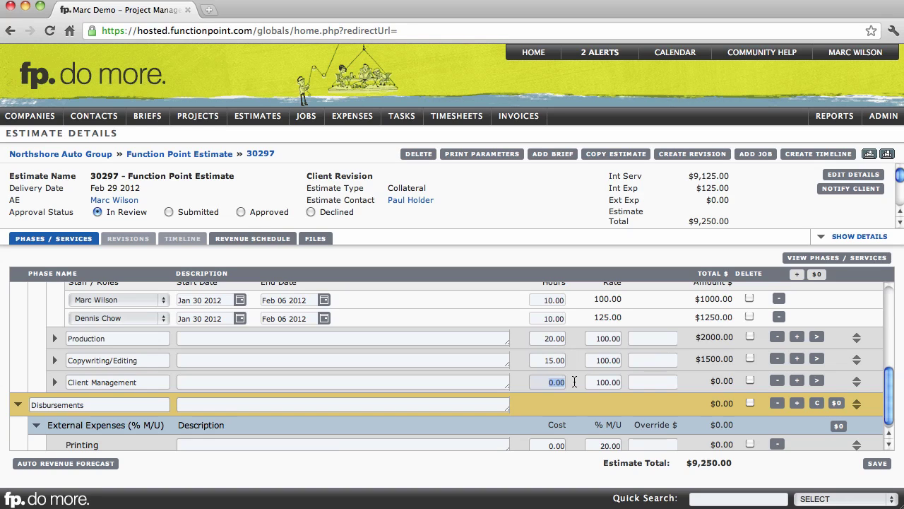
{"action": "left_click", "coordinate": [575, 368]}
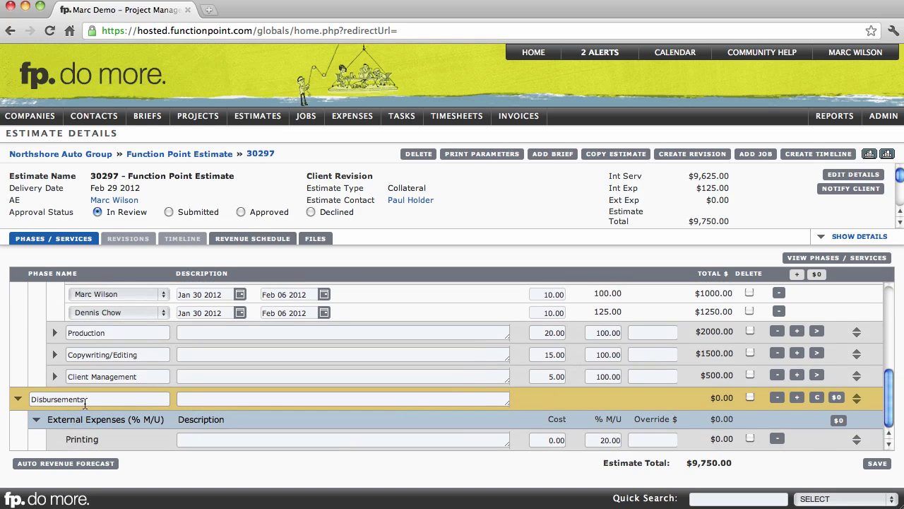
- Rename the Disbursements phase to Expenses
{"action": "double_click", "coordinate": [85, 402]}
{"action": "type", "text": "Expenses"}
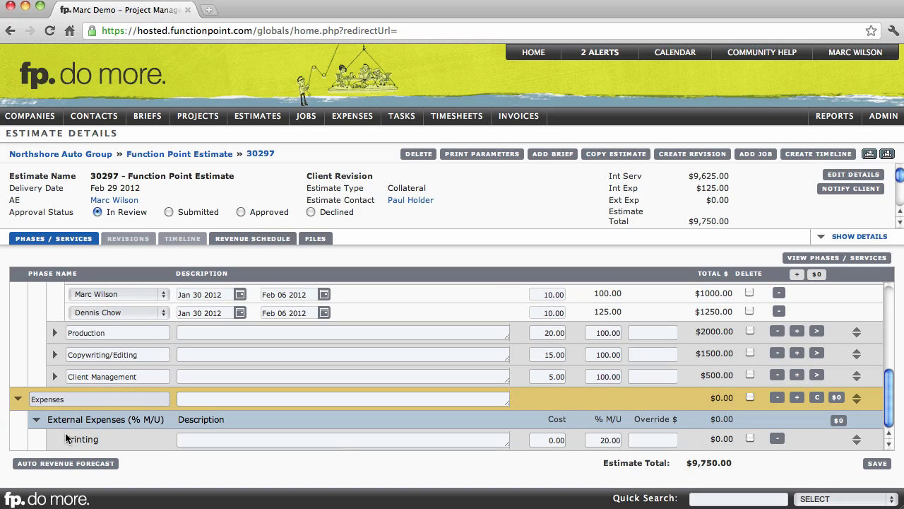
{"action": "left_click_drag", "start_coordinate": [66, 439], "coordinate": [94, 439]}
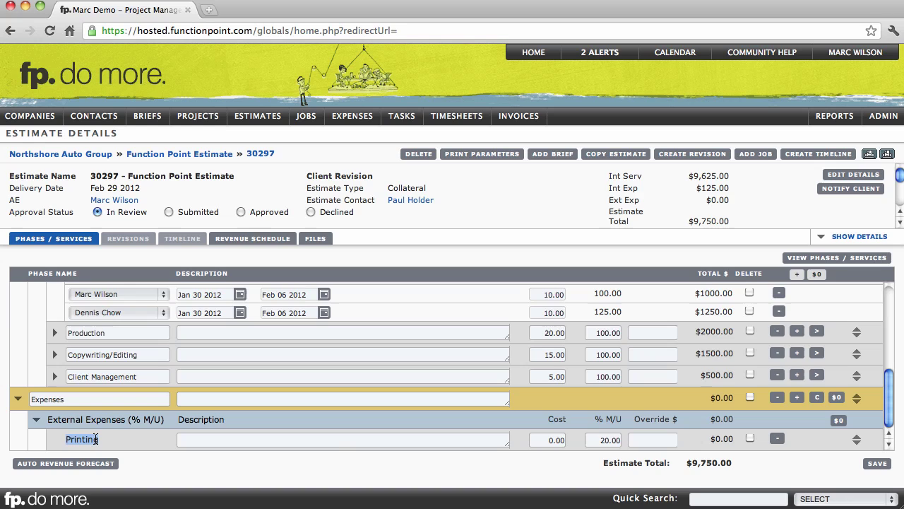
{"action": "left_click", "coordinate": [94, 440]}
- Price Printing at 2000 cost with a 25% markup, bringing the total to $12,250.00
{"action": "left_click_drag", "start_coordinate": [548, 419], "coordinate": [617, 419]}
{"action": "left_click", "coordinate": [614, 419]}
{"action": "left_click_drag", "start_coordinate": [544, 438], "coordinate": [571, 440]}
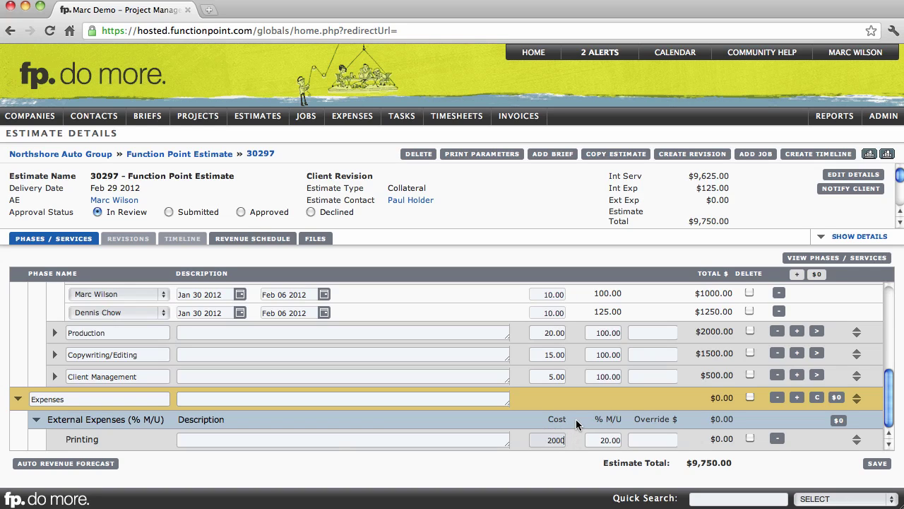
{"action": "type", "text": "2000"}
{"action": "left_click", "coordinate": [577, 418]}
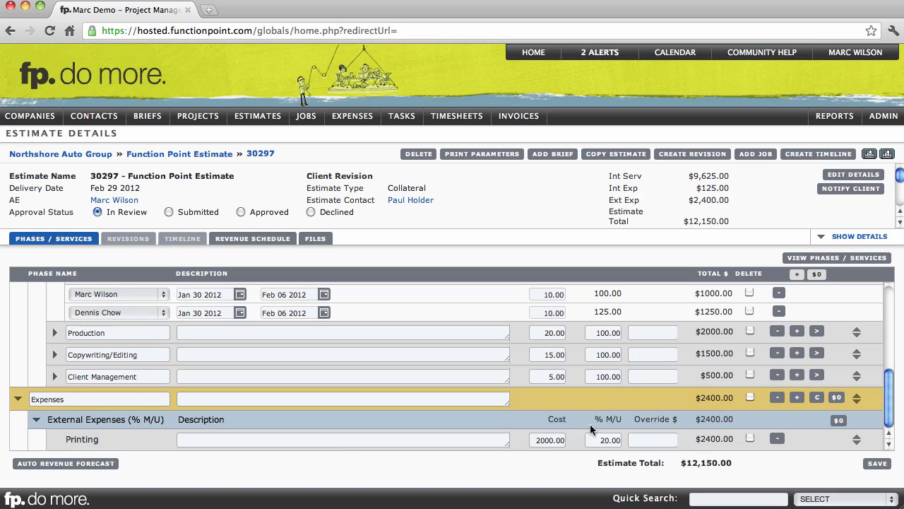
{"action": "left_click_drag", "start_coordinate": [593, 439], "coordinate": [623, 427]}
{"action": "type", "text": "25"}
{"action": "left_click", "coordinate": [578, 392]}
{"action": "left_click_drag", "start_coordinate": [678, 463], "coordinate": [730, 463]}
{"action": "left_click", "coordinate": [737, 467]}
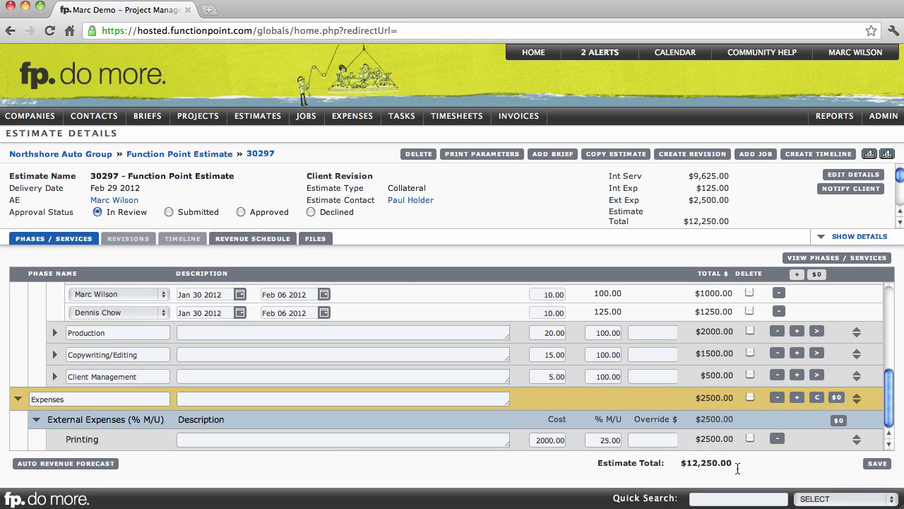
- Save the estimate at its $12,250.00 total and scroll back to the top of the list
{"action": "left_click", "coordinate": [879, 465]}
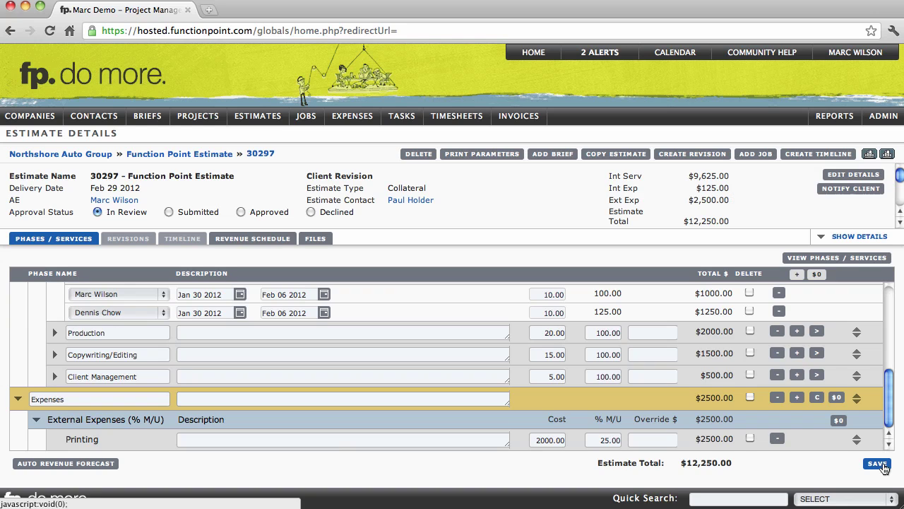
{"action": "left_click_drag", "start_coordinate": [888, 420], "coordinate": [886, 315]}
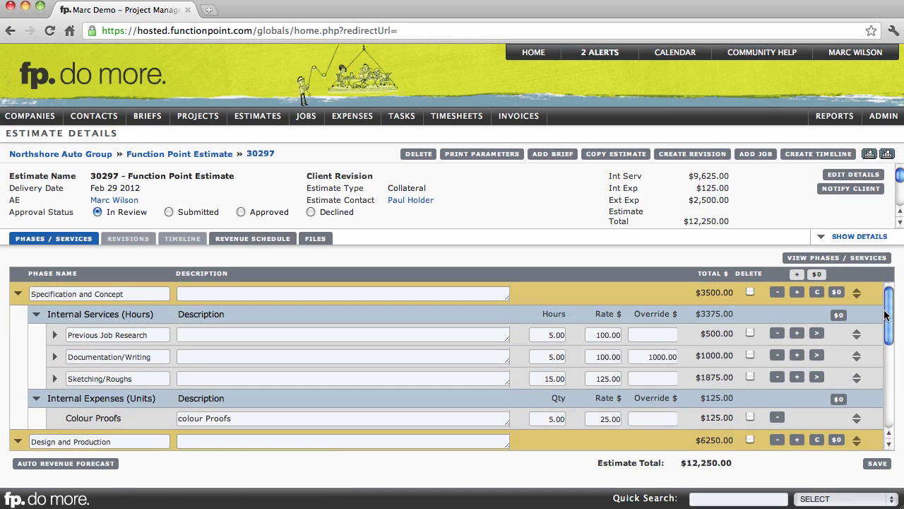
- Create a job from estimate 30297 for Northshore Auto Group with ADD JOB
{"action": "left_click", "coordinate": [749, 154]}
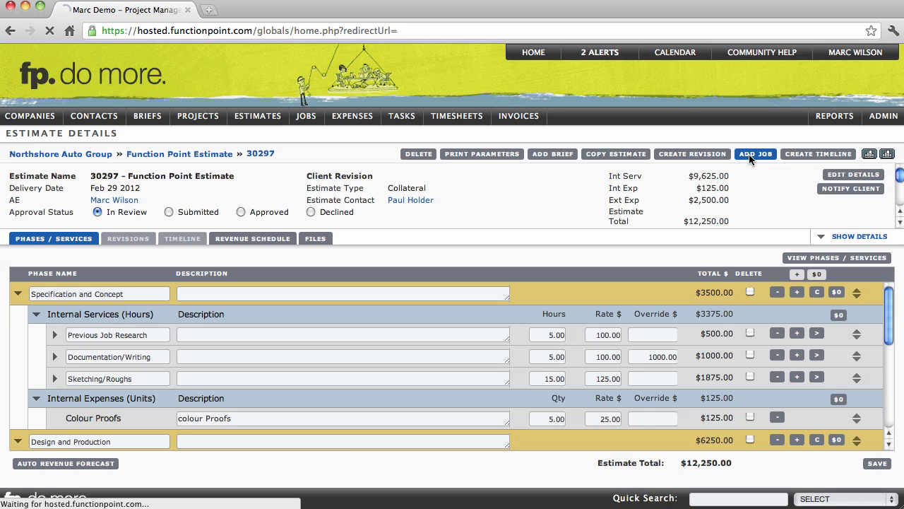